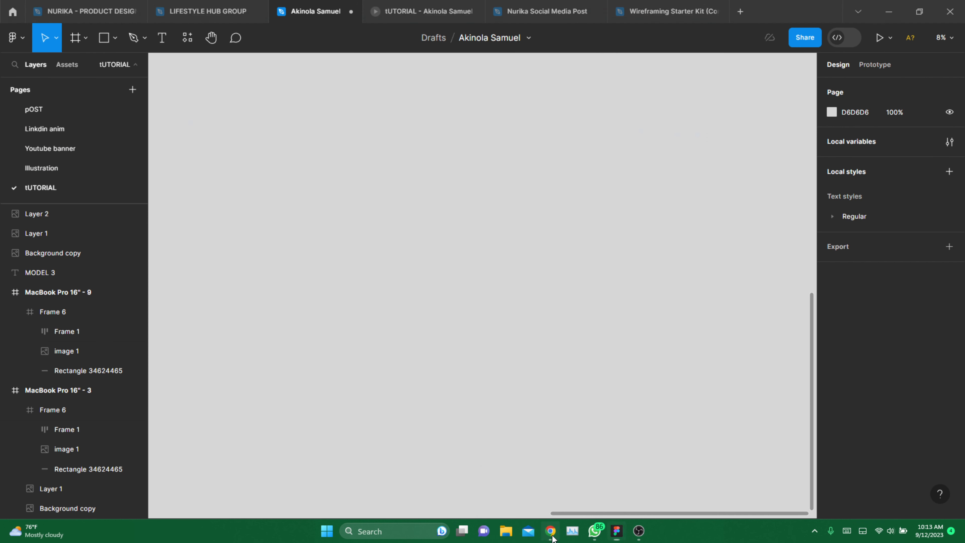
Switch to Chrome to review the Tesla Model 3 reference design, and return to Figma.
click(551, 535)
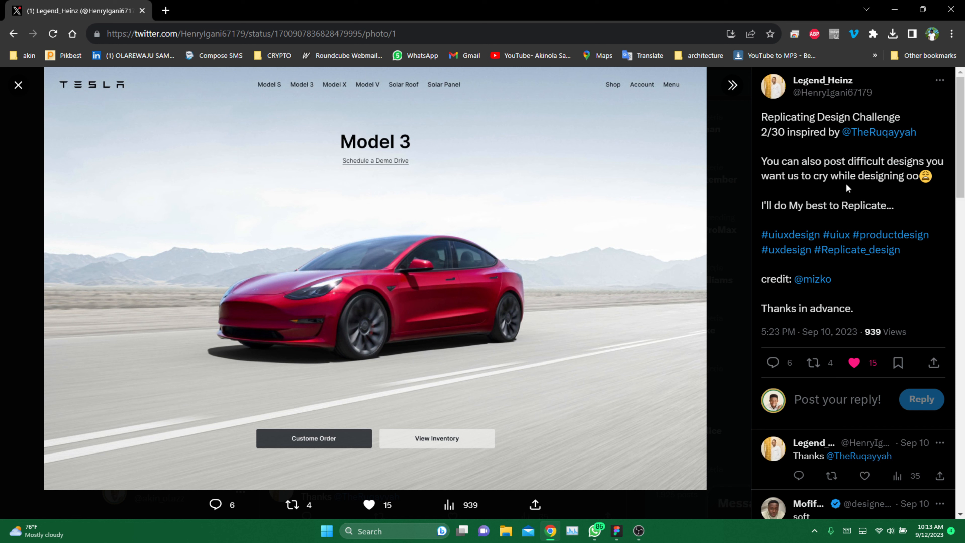
click(895, 10)
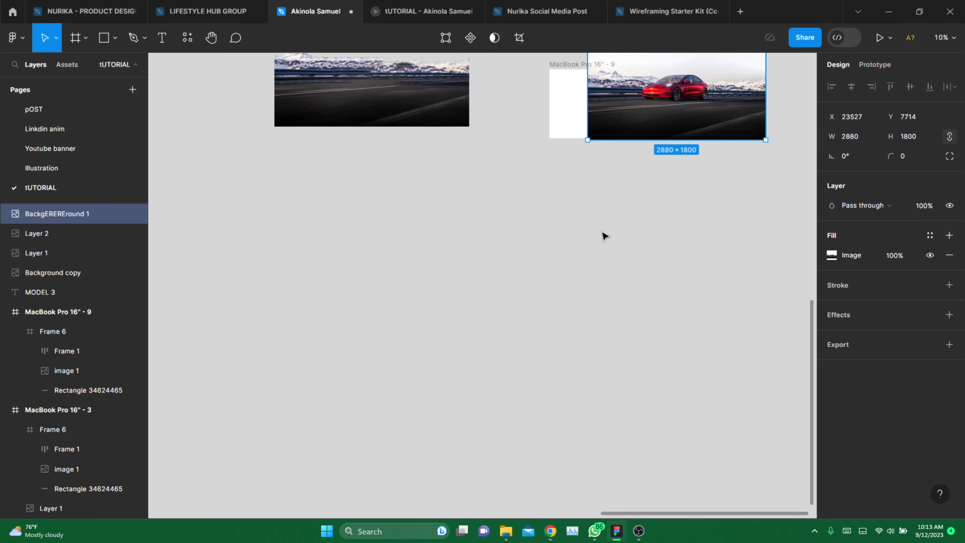
Move the finished car-scene image off the blank MacBook Pro 16" - 9 frame onto empty canvas below it and examine it.
drag(671, 225, 508, 350)
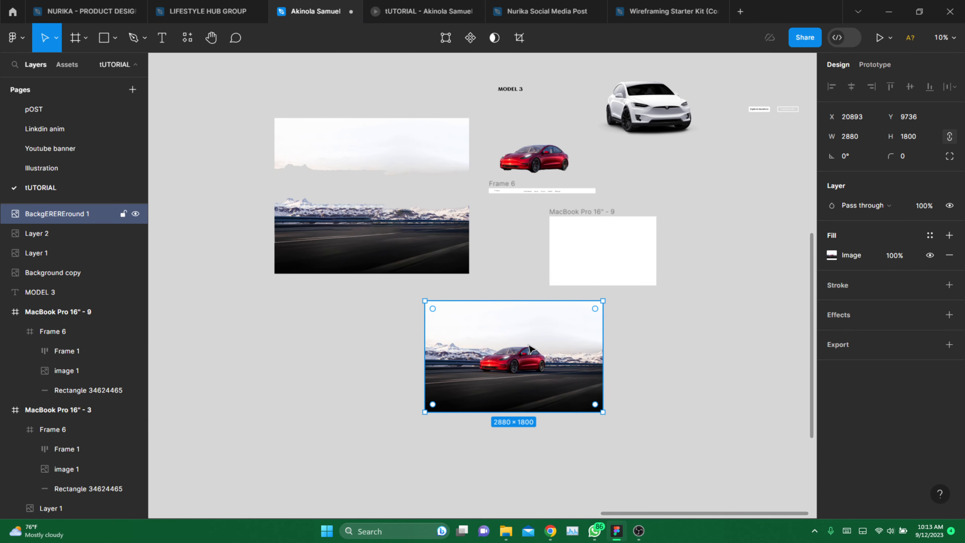
scroll(531, 347, up, 4)
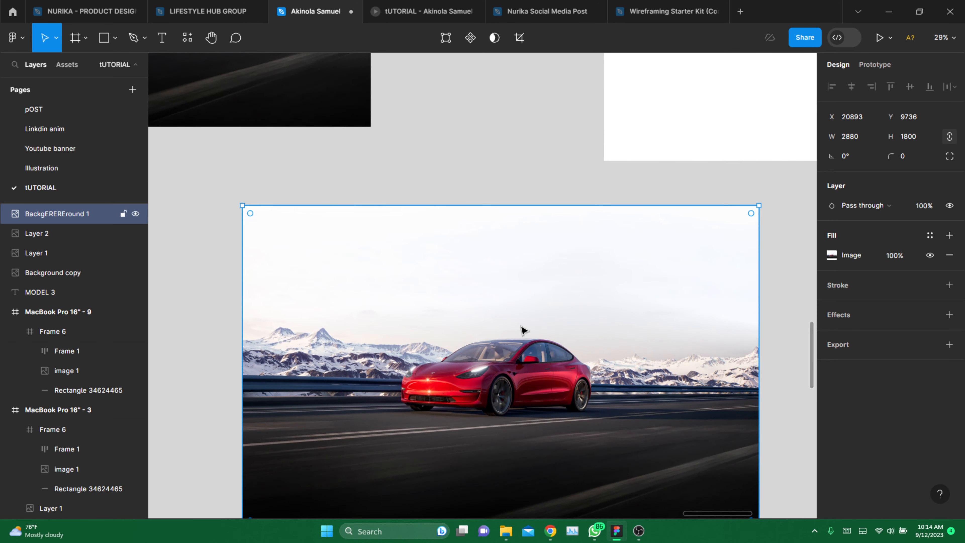
scroll(523, 330, down, 3)
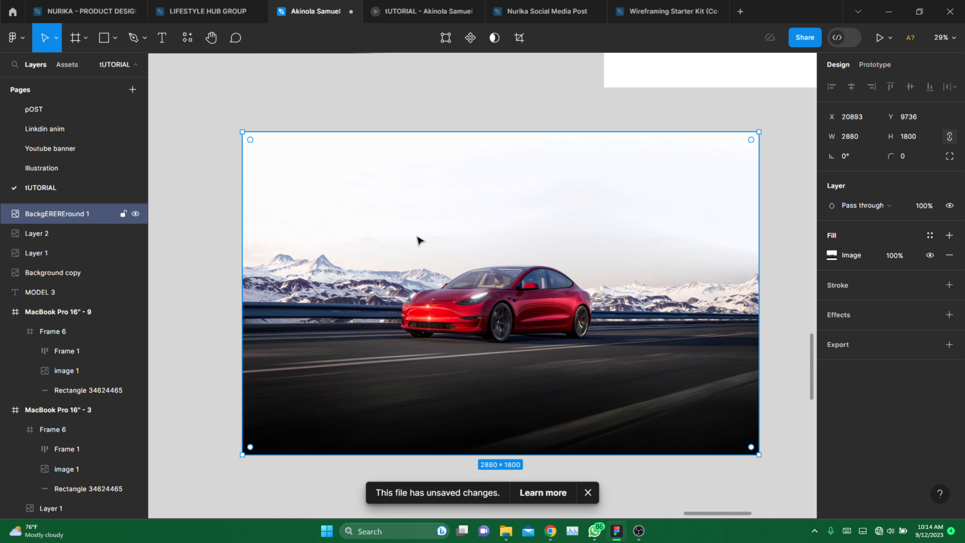
scroll(503, 336, up, 5)
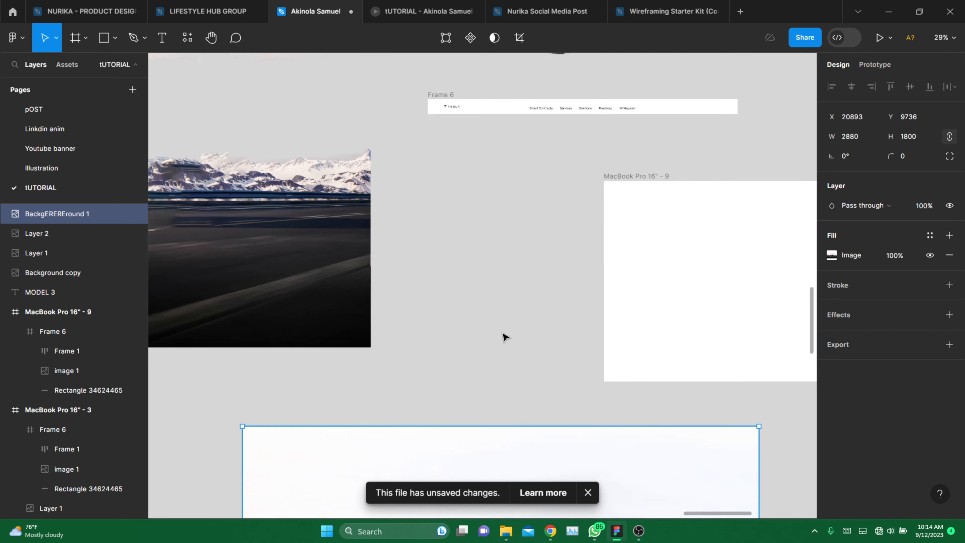
Examine the separate mountain road, sky and red car cut-out images one by one.
scroll(627, 331, down, 3)
click(371, 268)
click(362, 134)
click(600, 142)
scroll(619, 157, down, 2)
scroll(619, 157, down, 2)
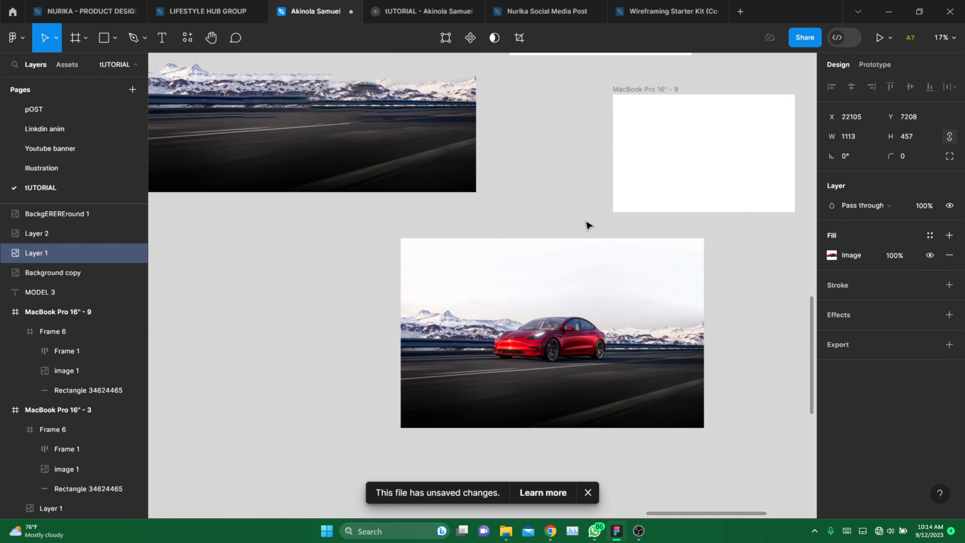
Move the finished car-scene image aside and place the MacBook Pro 16" - 9 frame below the mountain road image.
drag(482, 256, 725, 284)
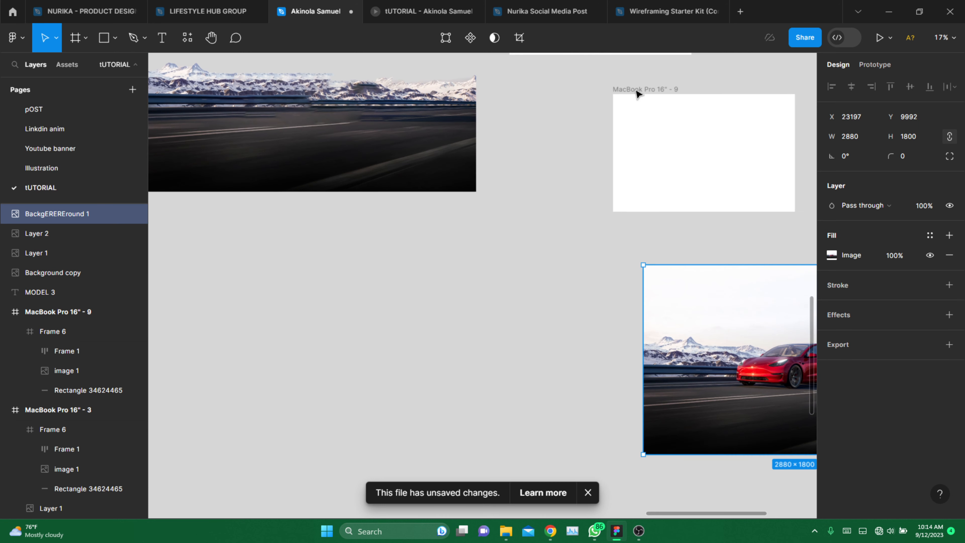
drag(629, 95, 299, 252)
scroll(487, 319, down, 3)
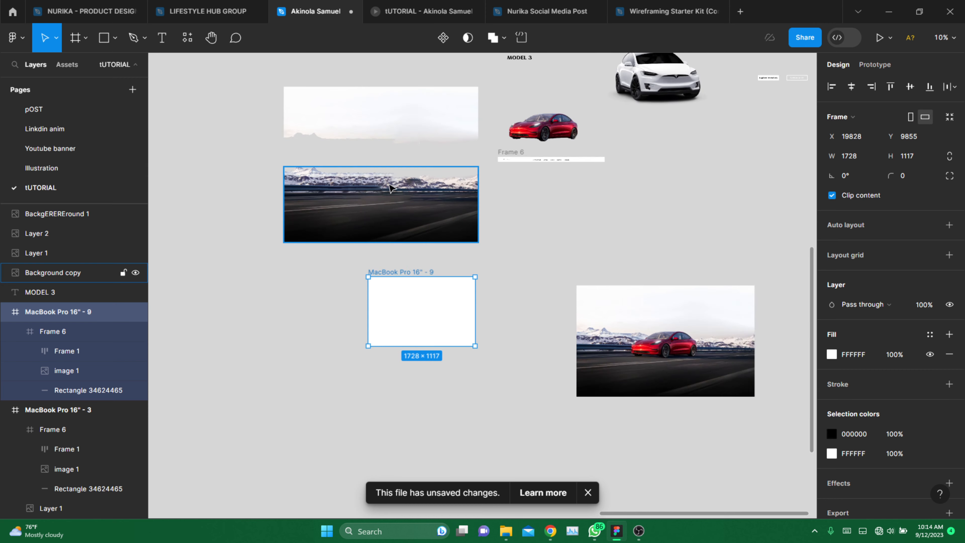
Move the mountain road and sky images into the MacBook Pro 16" - 9 frame so they form one continuous scene.
click(380, 211)
drag(398, 205, 422, 316)
drag(397, 115, 449, 275)
scroll(418, 322, up, 4)
drag(418, 323, 372, 304)
click(371, 276)
scroll(440, 264, up, 3)
Centre the mountain road and sky images horizontally in the MacBook Pro 16" - 9 frame.
click(612, 228)
click(505, 304)
click(851, 87)
click(506, 182)
click(851, 88)
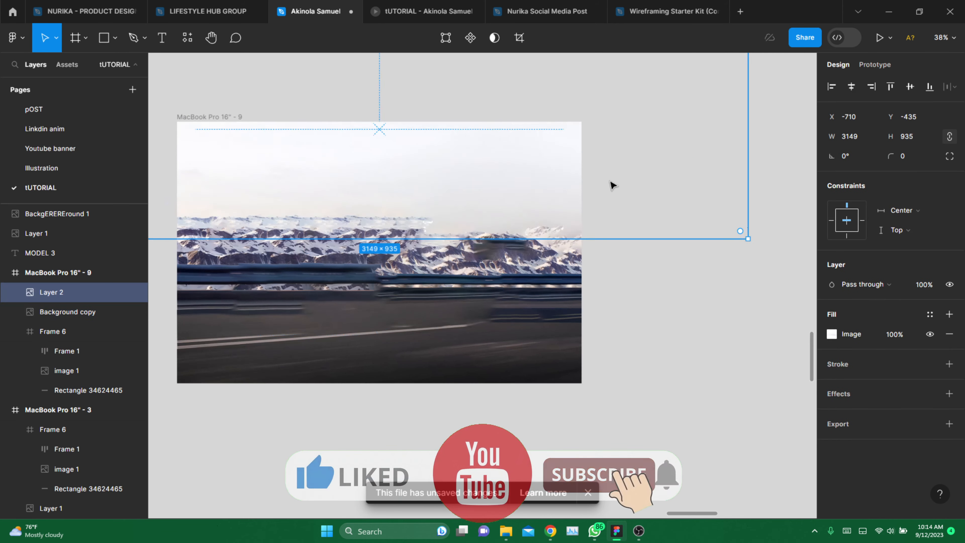
Place the red car cut-out on the road inside the MacBook Pro 16" - 9 frame.
scroll(447, 168, down, 2)
scroll(438, 209, up, 5)
scroll(435, 205, down, 10)
click(463, 190)
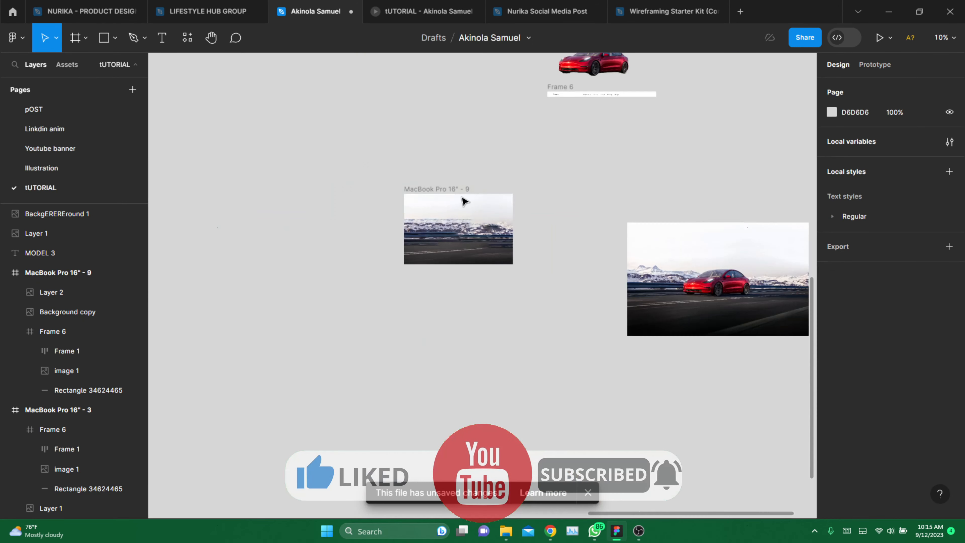
scroll(465, 198, up, 2)
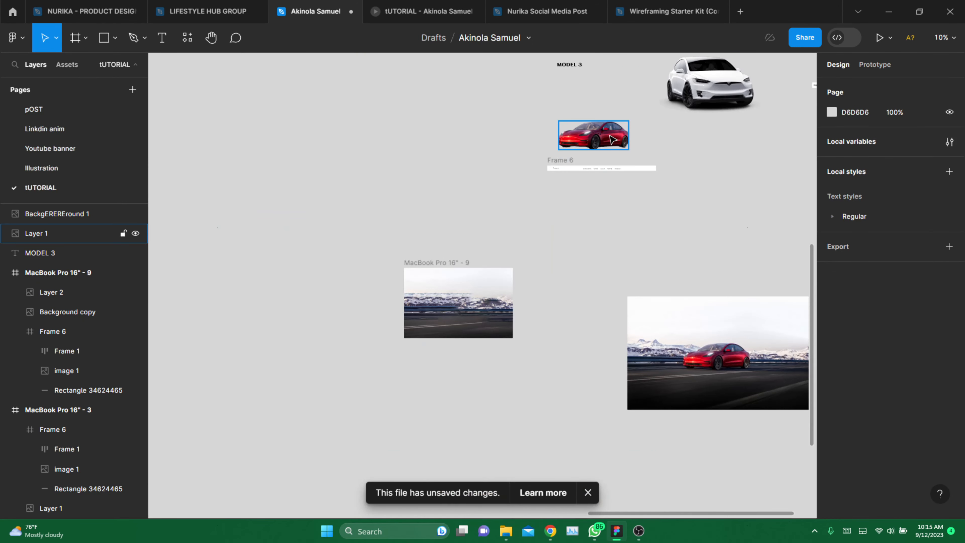
drag(612, 140, 474, 305)
scroll(473, 305, up, 9)
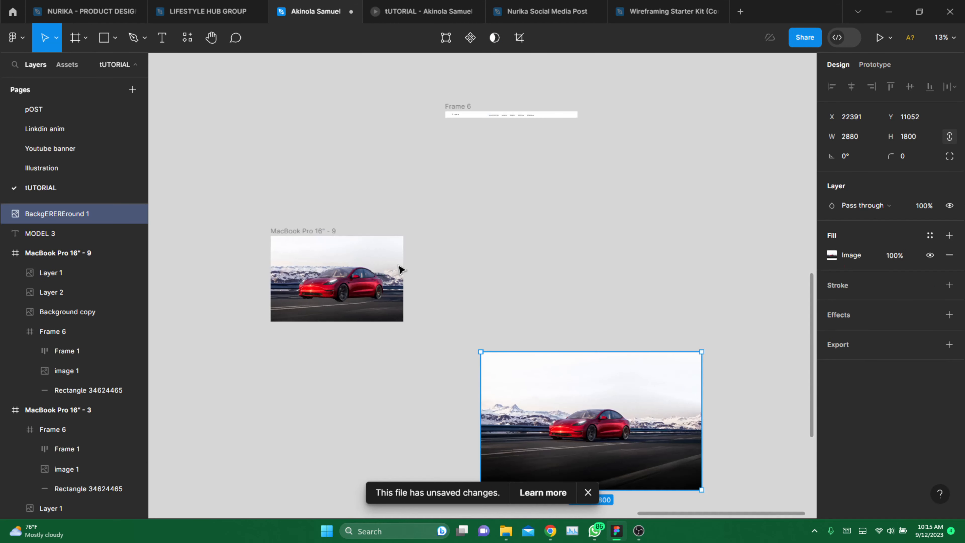
Move the Frame 6 navigation bar onto the MacBook Pro 16" - 9 frame and align it with the frame's upper edge.
scroll(392, 274, up, 2)
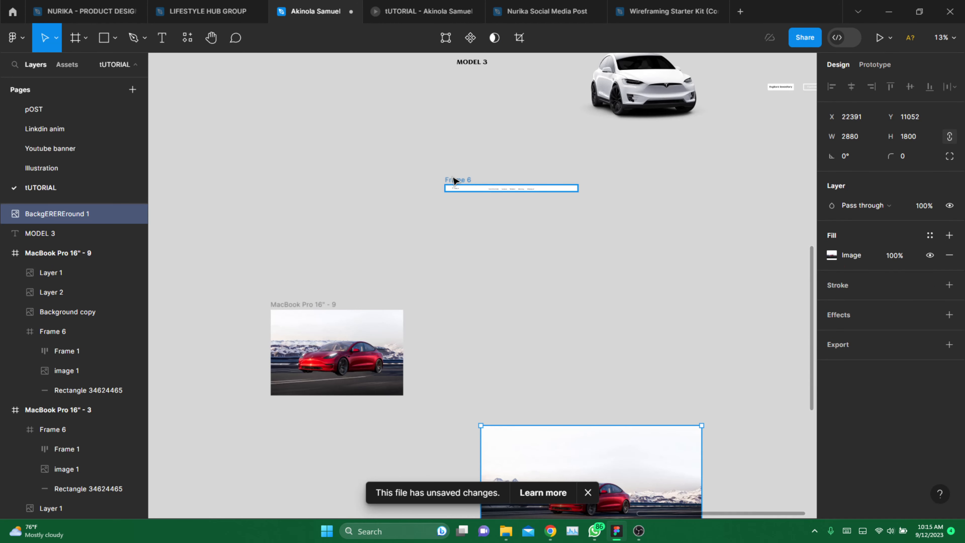
drag(455, 181, 280, 311)
scroll(297, 314, up, 5)
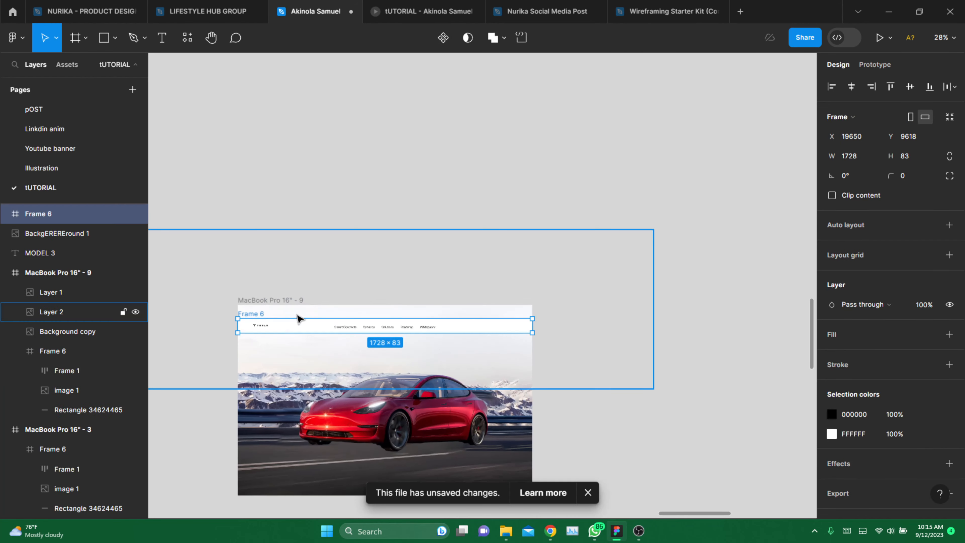
scroll(284, 314, up, 7)
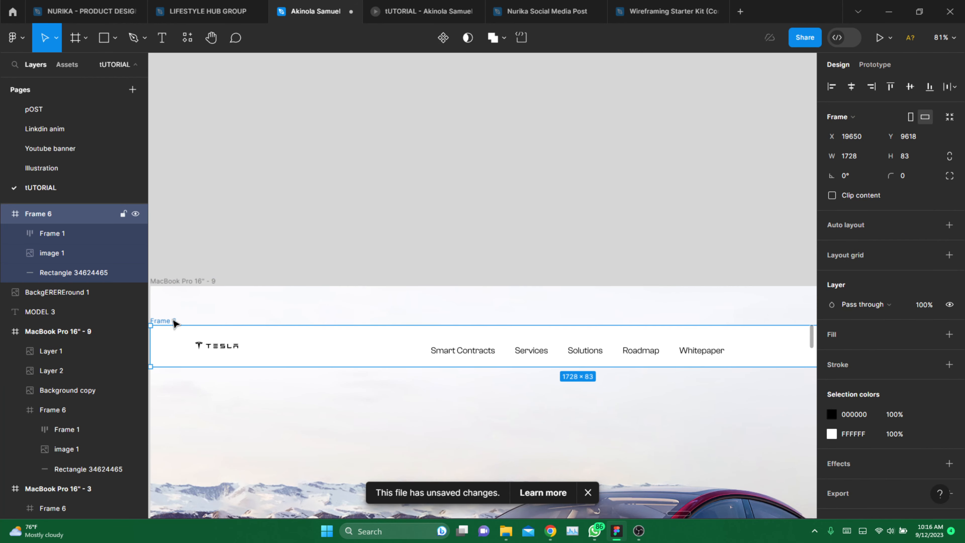
drag(171, 321, 174, 280)
scroll(304, 221, down, 7)
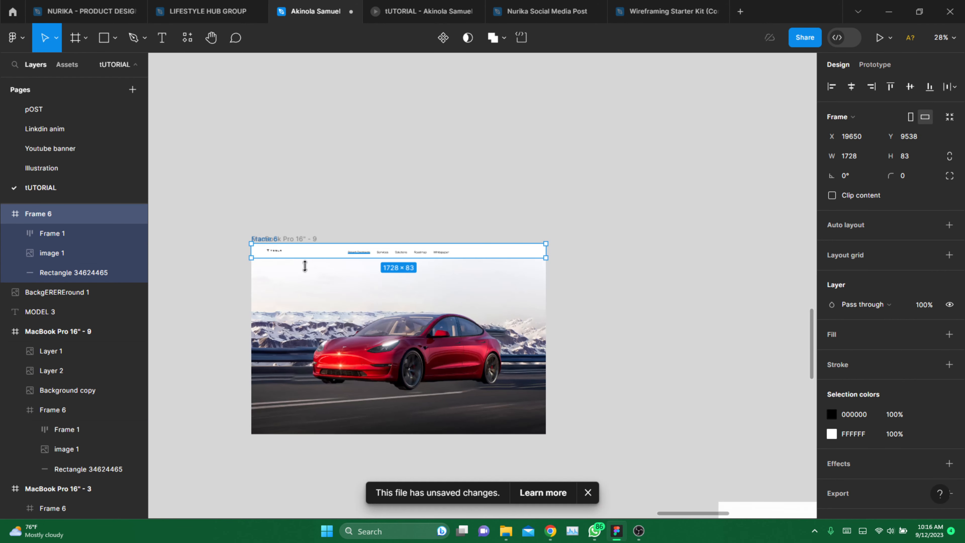
scroll(305, 267, down, 3)
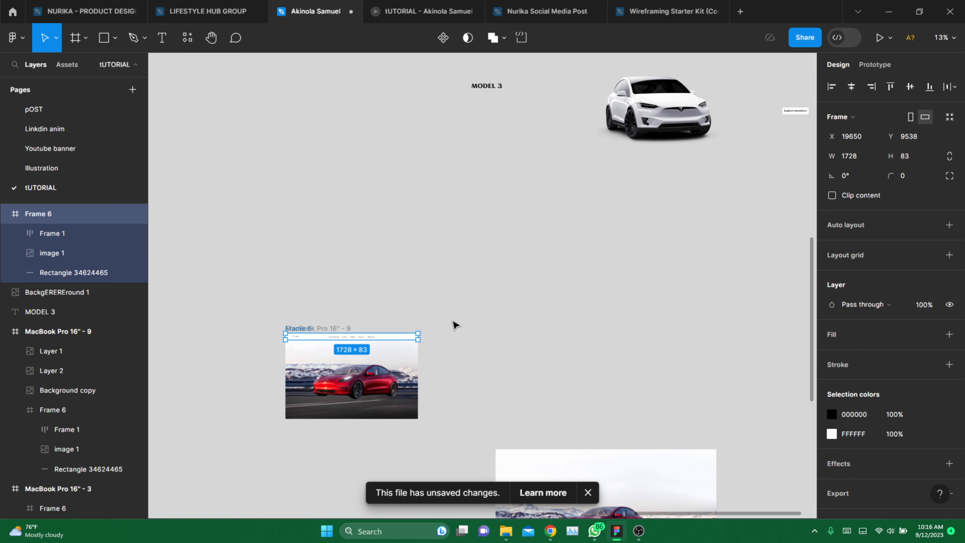
Move the MODEL 3 title into the MacBook Pro 16" - 9 frame above the car and flatten it into a vector shape.
drag(485, 89, 228, 351)
scroll(437, 373, up, 5)
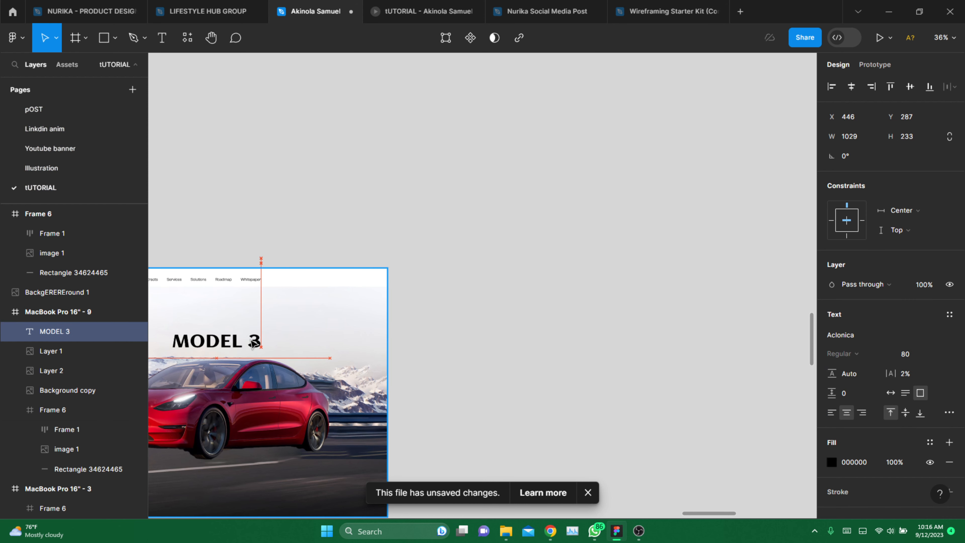
scroll(532, 315, down, 3)
scroll(319, 323, up, 2)
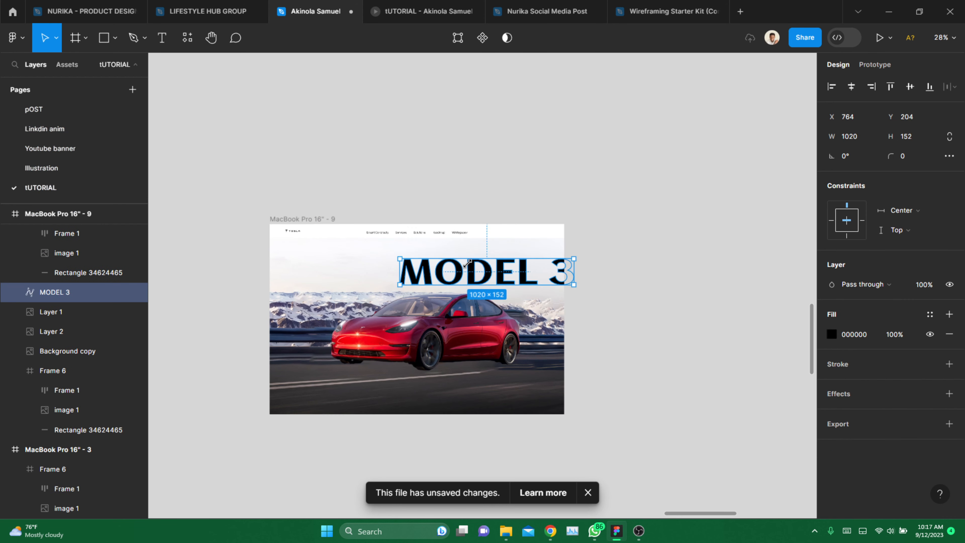
Scale the MODEL 3 title to 846 × 126 and centre it horizontally at Y 234.
drag(467, 259, 427, 279)
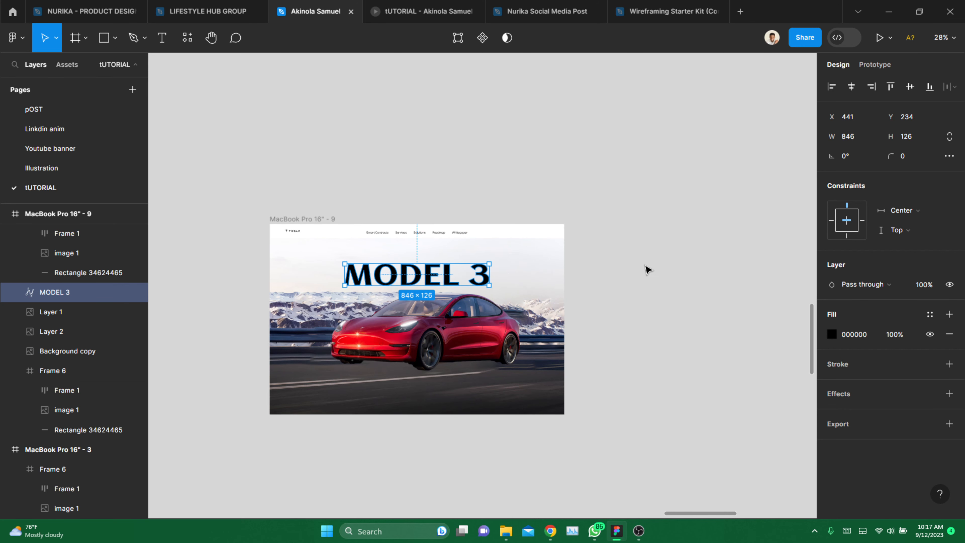
click(652, 270)
scroll(646, 247, down, 2)
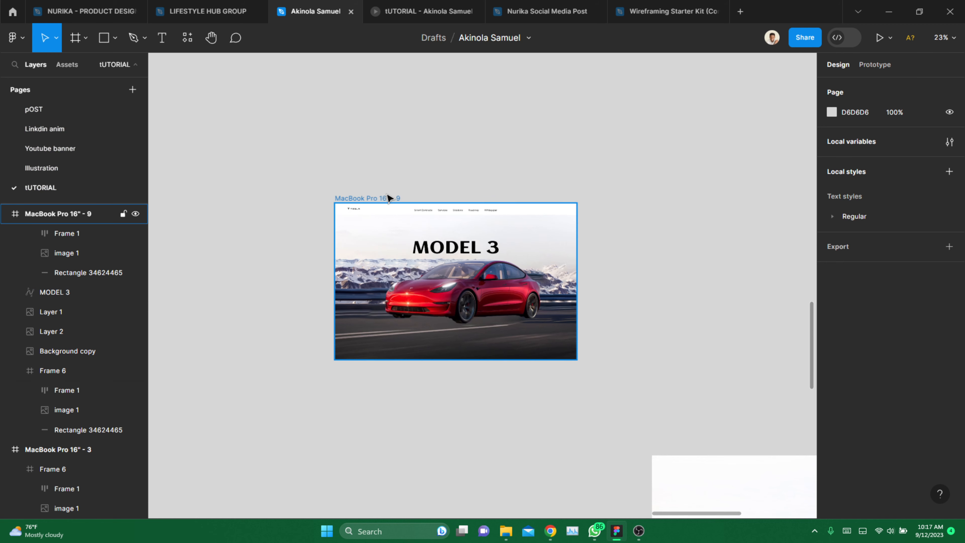
Duplicate the MacBook Pro 16" - 9 frame beside the original and lower the red car in the copy to X 287, Y 942.
drag(393, 201, 332, 203)
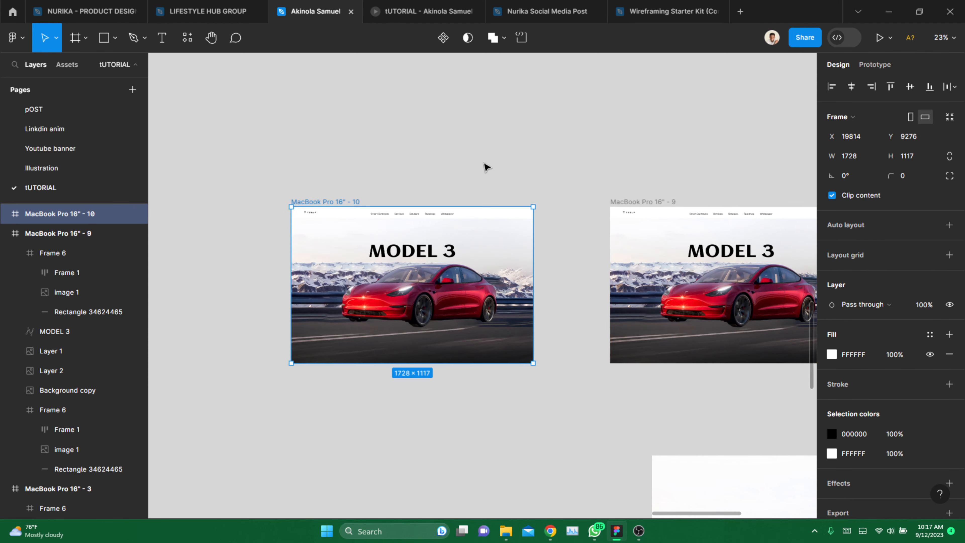
click(487, 166)
scroll(407, 312, up, 3)
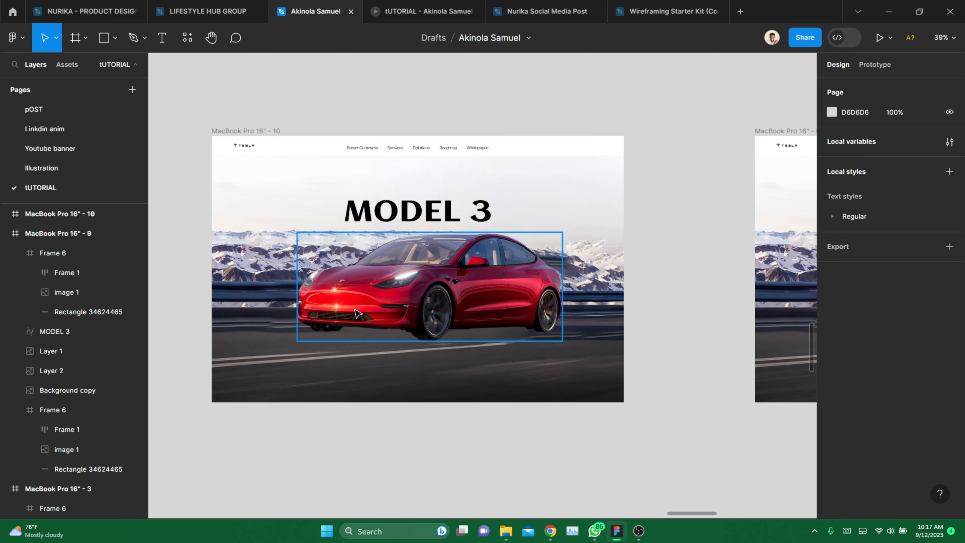
drag(427, 273, 435, 374)
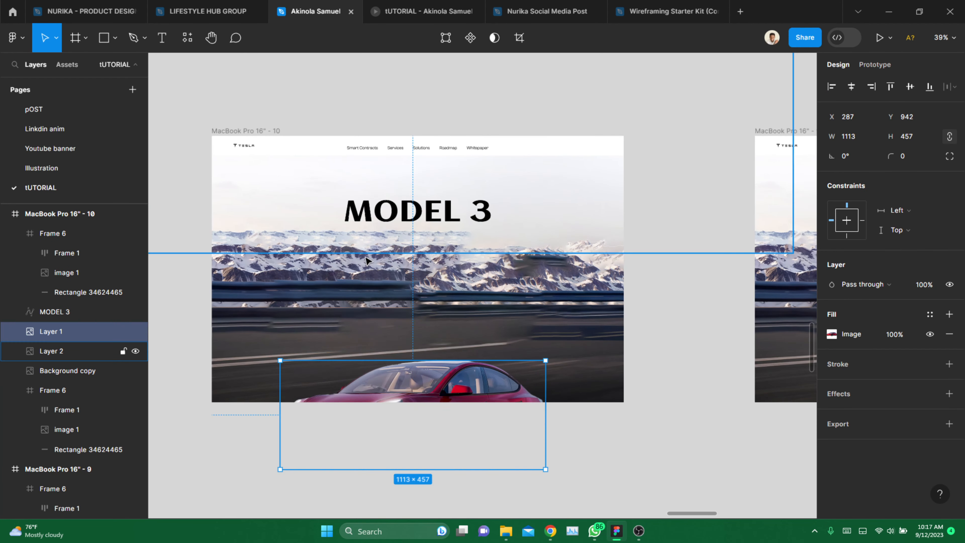
Enlarge the copy's sky and mountain road images together to 3900 × 2436 and lower them until mainly sky fills the frame.
click(304, 281)
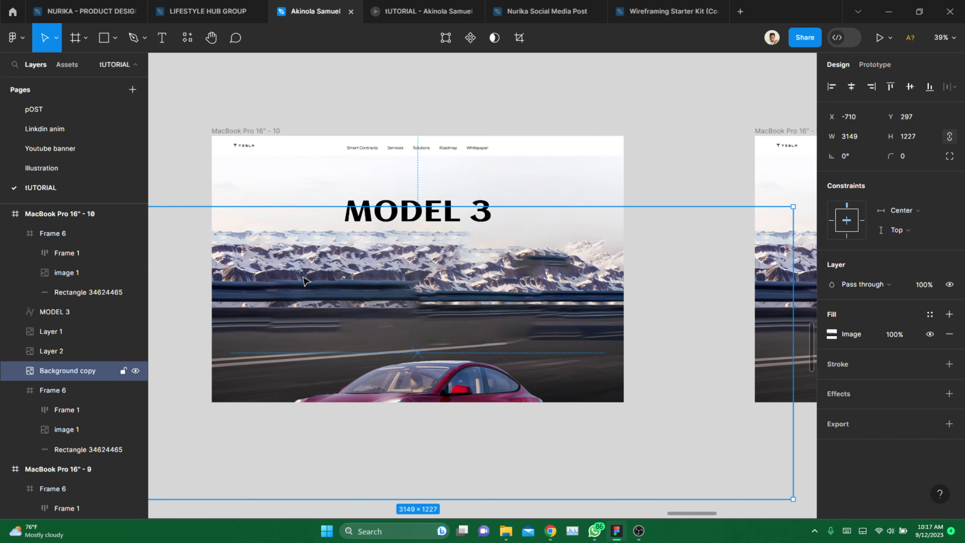
shift+click(298, 189)
ctrl+scroll(325, 255, down, 3)
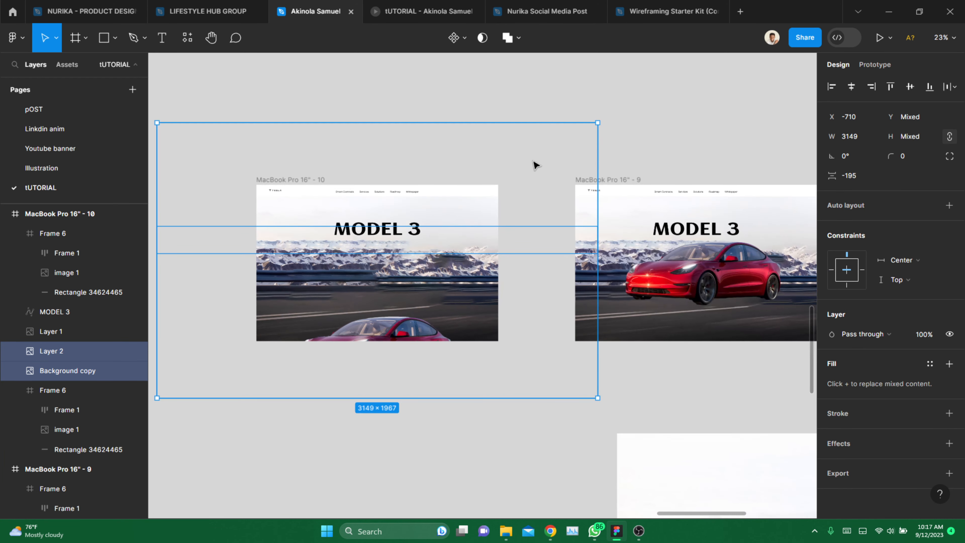
drag(599, 122, 600, 319)
scroll(599, 323, down, 6)
drag(464, 207, 437, 248)
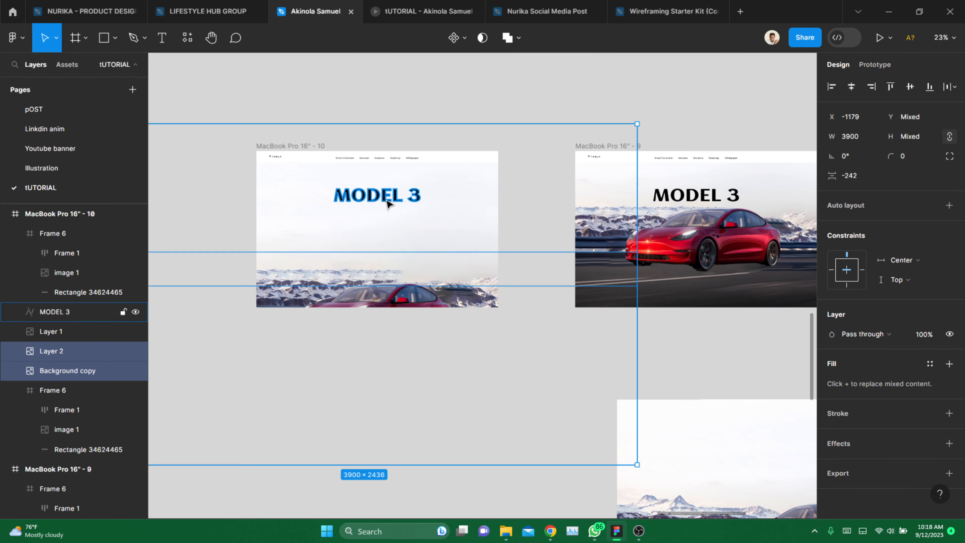
Scale the copy's MODEL 3 title down to 322 × 48 and place it above the car at X 683, Y 816.
click(390, 202)
ctrl+scroll(372, 242, up, 3)
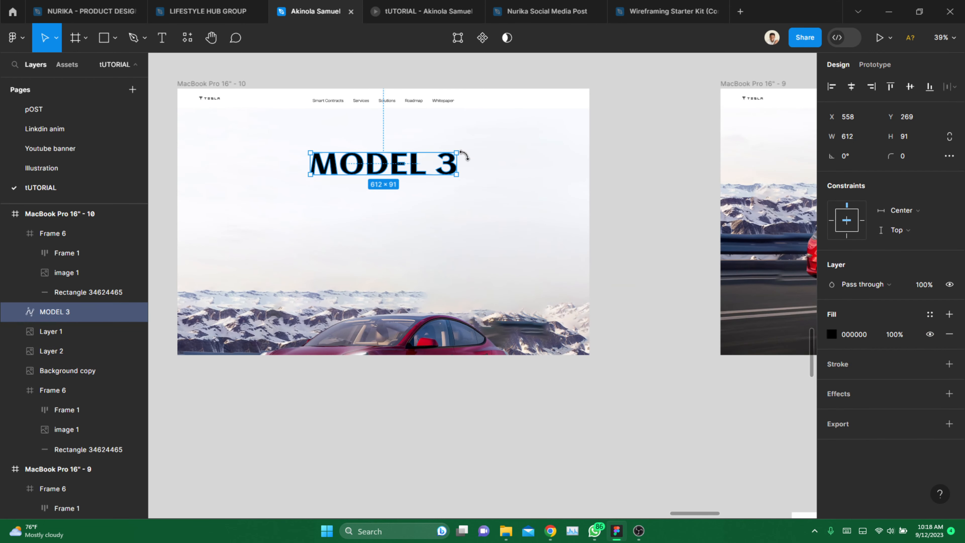
drag(458, 151, 371, 292)
click(851, 87)
Reorder the copy's layers so MODEL 3 sits beneath Background copy and above Layer 2.
drag(51, 342, 45, 368)
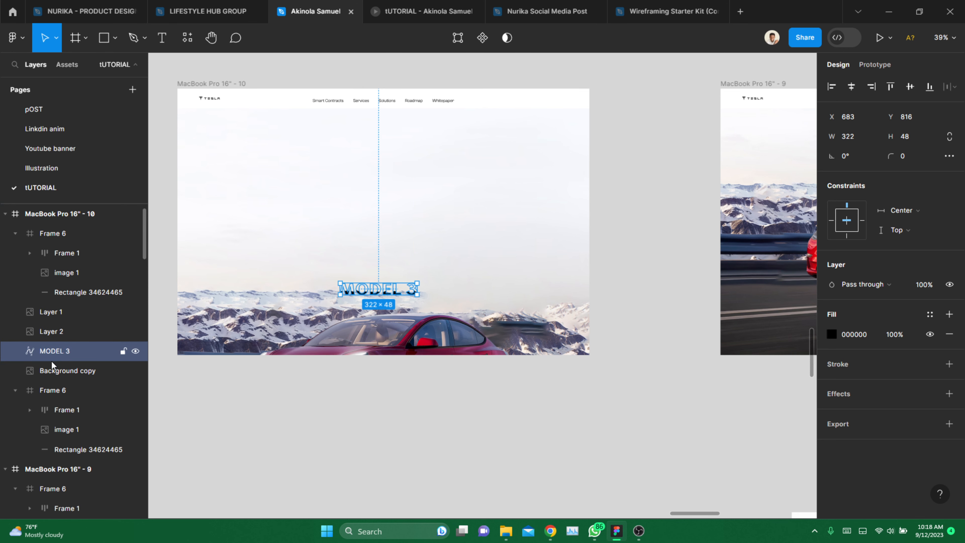
click(212, 420)
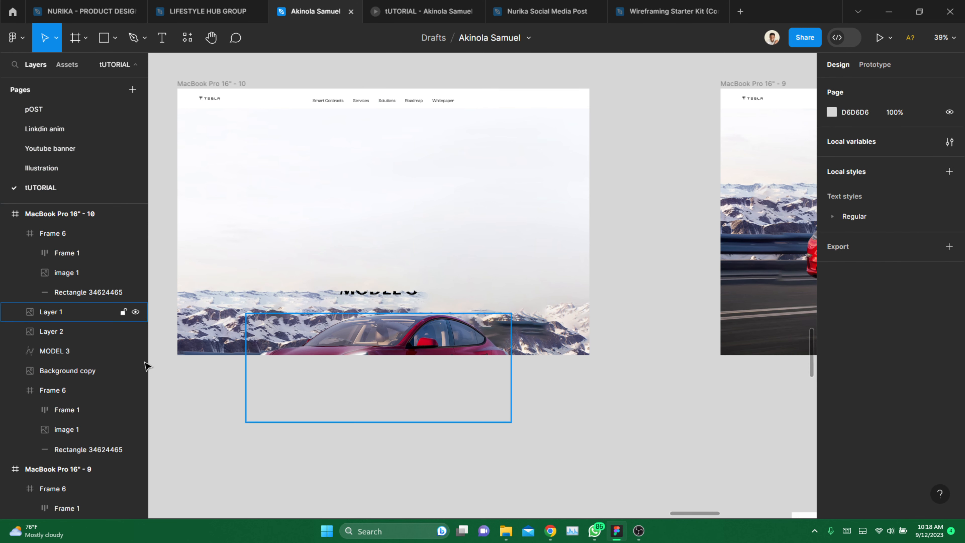
mouse_move(56, 350)
mouse_down()
mouse_move(50, 370)
mouse_move(51, 333)
mouse_move(46, 373)
mouse_move(49, 343)
mouse_up()
click(49, 370)
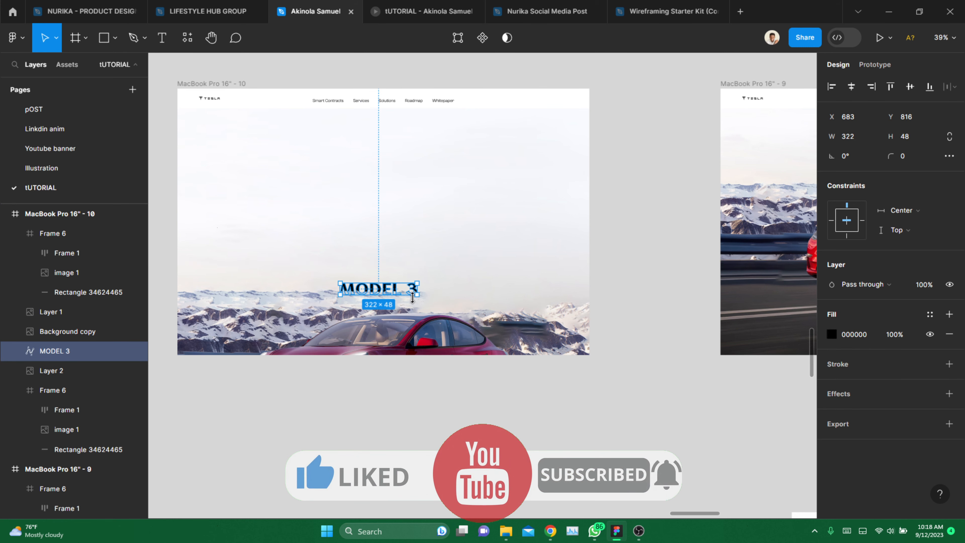
Nudge the MODEL 3 title down to Y 917 so it is hidden behind the mountains.
scroll(408, 298, up, 5)
scroll(402, 298, up, 2)
key(Down)
key(Down)
key(Down)
key(Down)
key(Down)
key(Down)
key(Down)
key(Down)
key(Down)
key(Down)
key(Down)
key(Down)
key(Down)
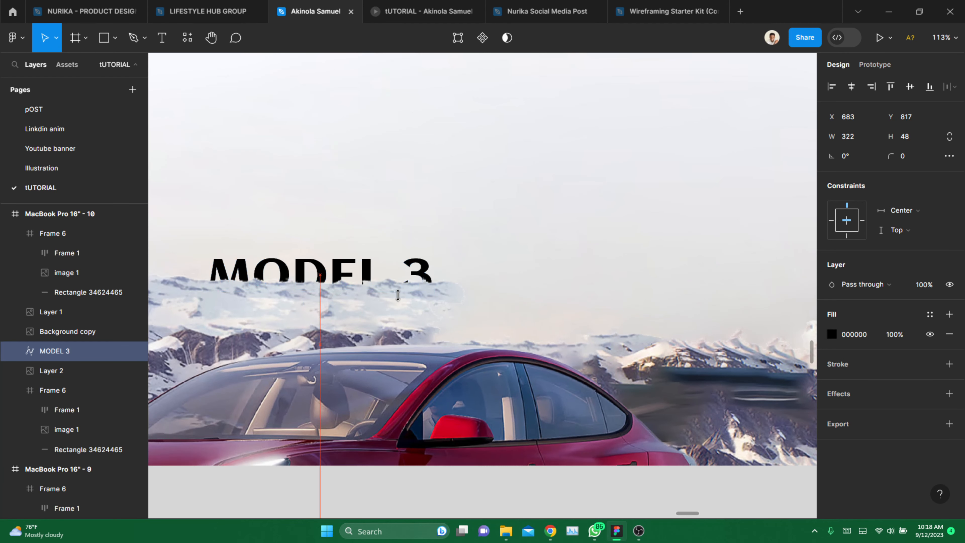
key(Down)
key(Down)
key(Down)
key(Down)
key(Down)
key(Down)
key(Down)
key(Down)
key(Down)
key(Down)
key(Down)
key(Down)
key(Down)
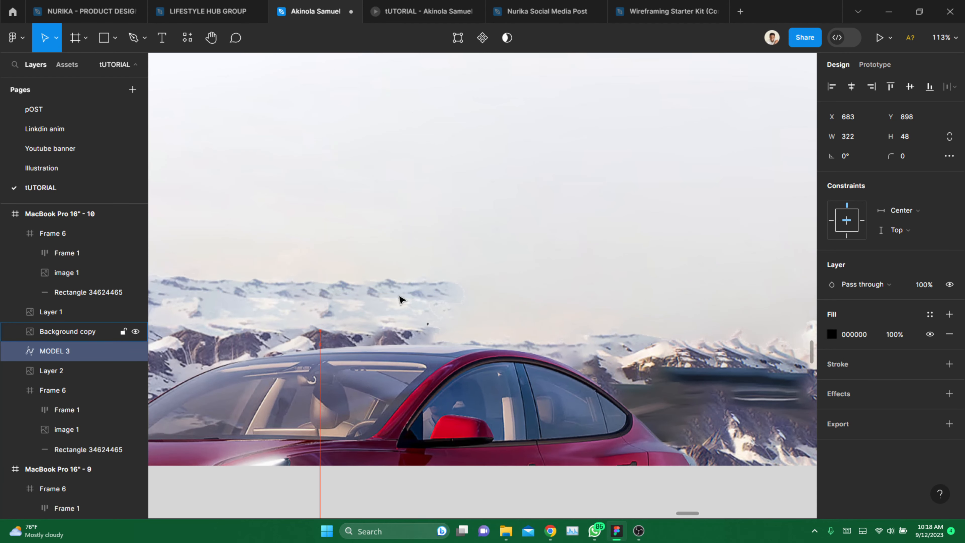
key(Down)
key(Down)
key(Down)
key(Down)
scroll(440, 276, down, 6)
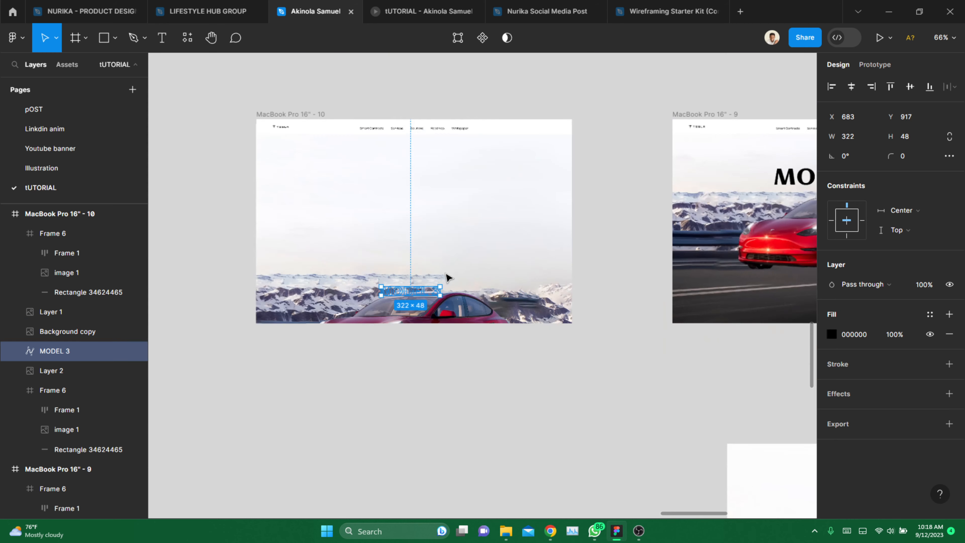
Move the navigation bar of MacBook Pro 16" - 10 above the artboard to Y -105, out of the visible area.
click(467, 116)
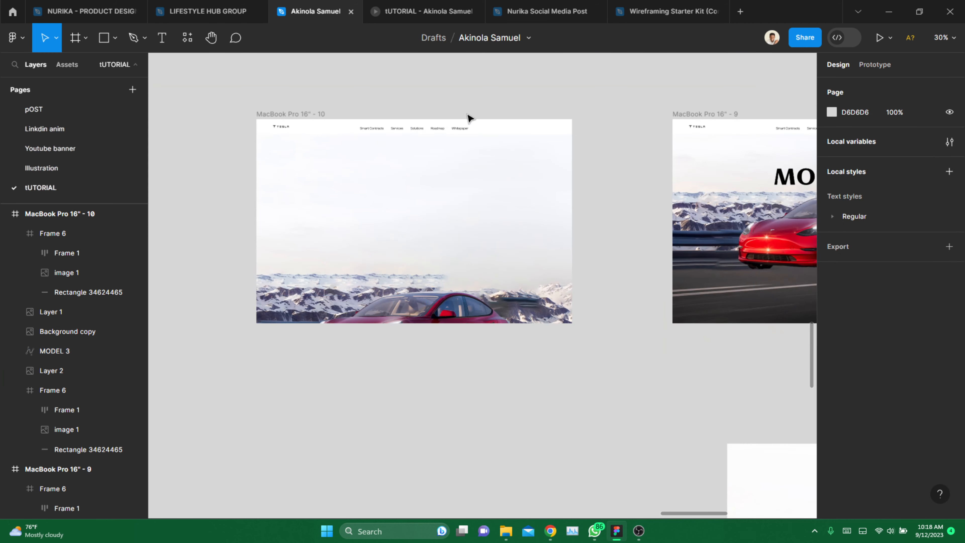
click(452, 130)
drag(453, 132, 451, 131)
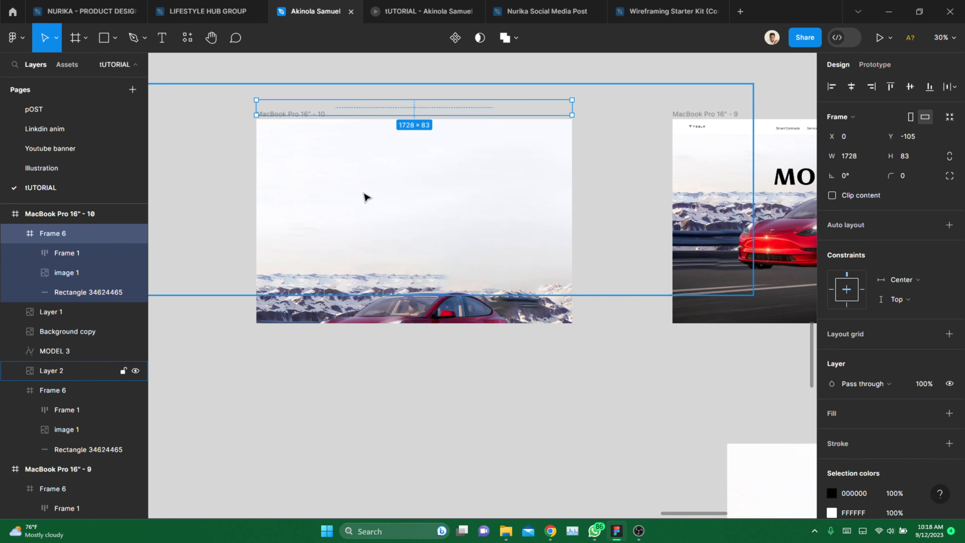
Duplicate the MacBook Pro 16" - 9 frame and place the copy to its right.
scroll(364, 197, down, 3)
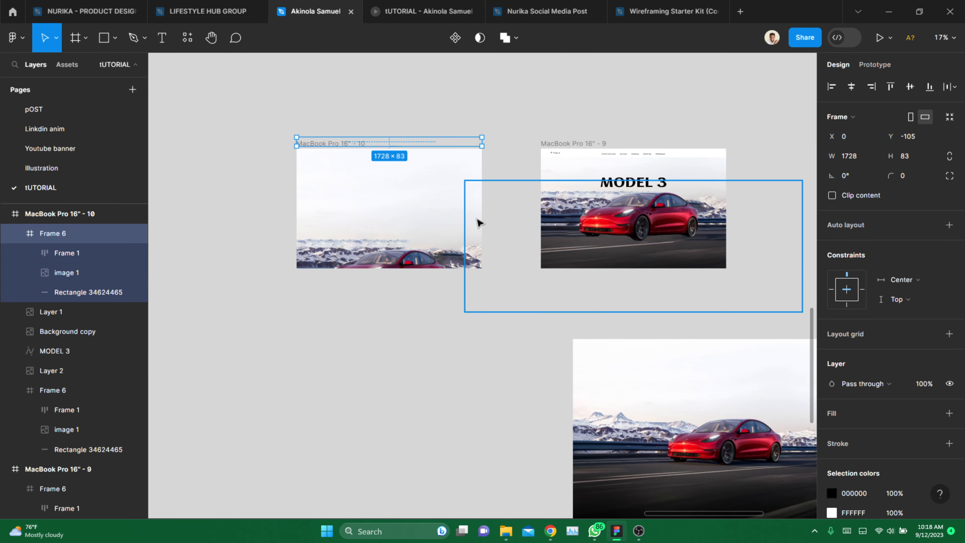
scroll(491, 224, down, 2)
scroll(684, 213, up, 2)
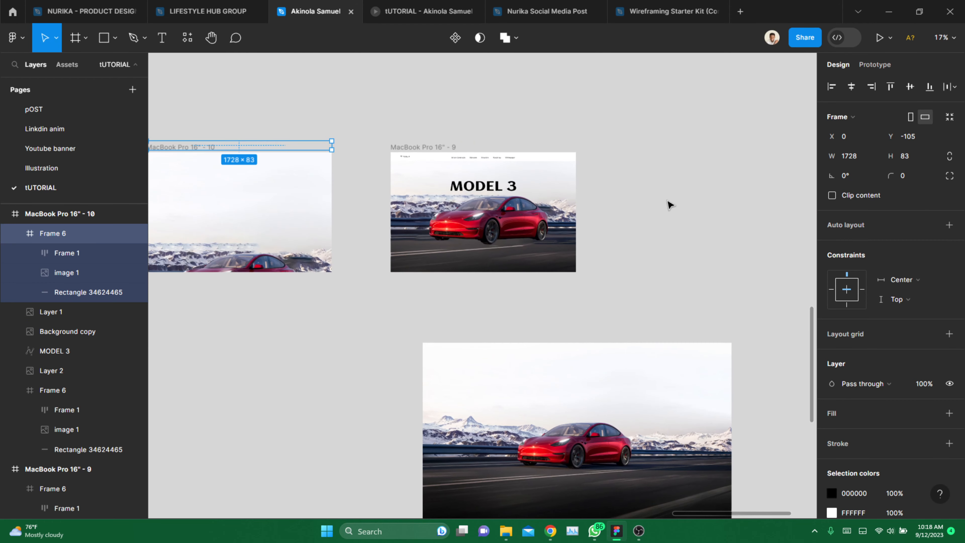
scroll(480, 154, right, 1)
key(alt)
drag(407, 150, 631, 152)
Place the 1719 × 904 white car image directly beneath the new MacBook Pro 16" - 11 frame.
scroll(631, 151, right, 4)
scroll(631, 152, up, 6)
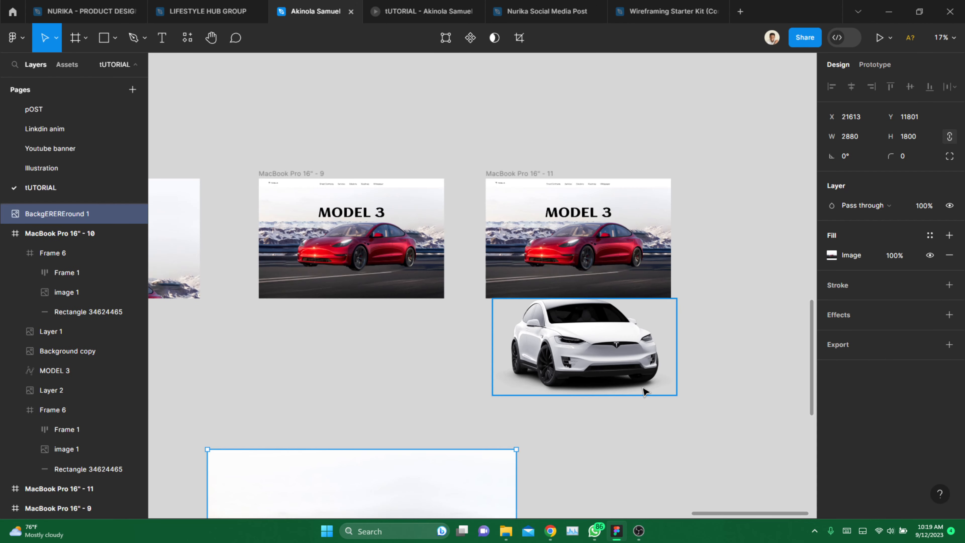
scroll(641, 388, up, 3)
drag(597, 325, 588, 335)
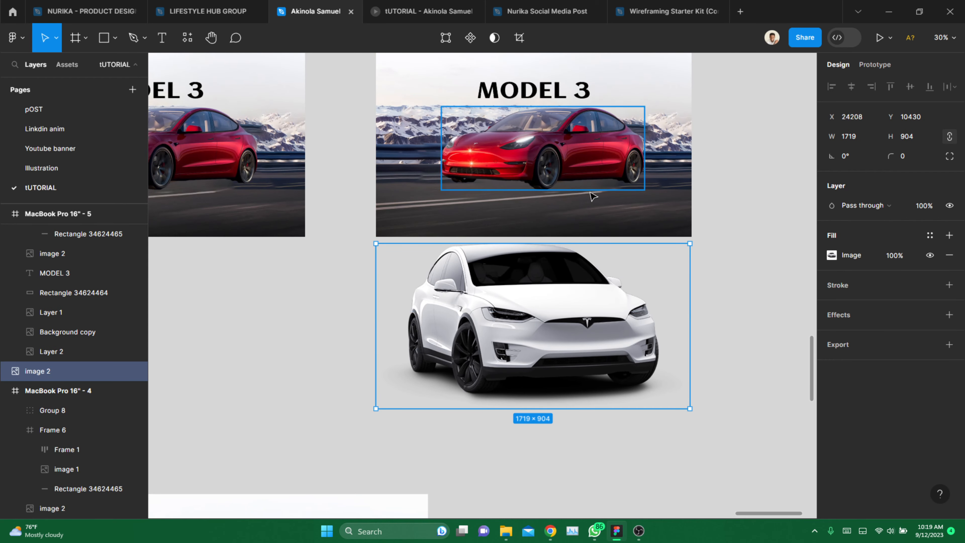
Enlarge Layer 1, Layer 2 and Background copy in MacBook Pro 16" - 11 together to 5243 × 3275 and shift them so the dark road fills the frame.
scroll(591, 196, up, 2)
drag(730, 268, 463, 153)
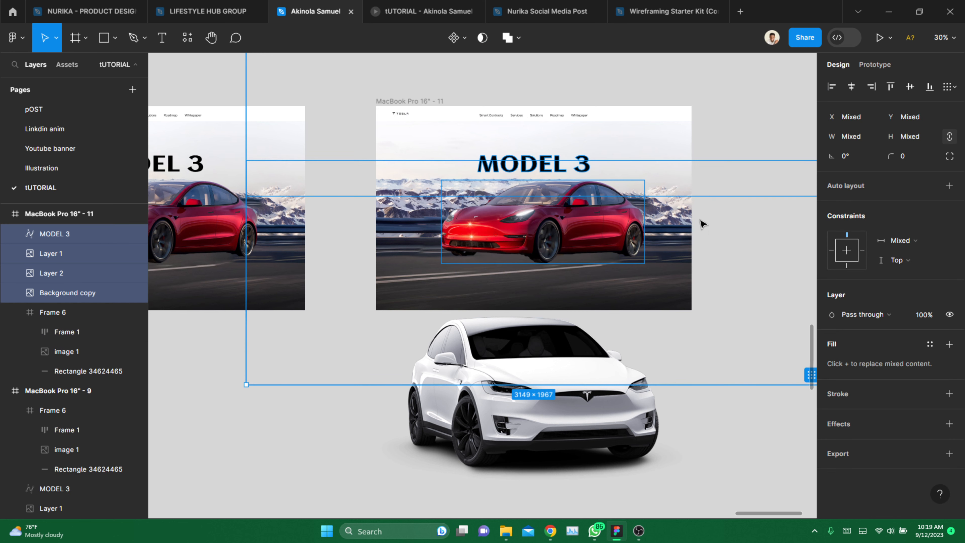
click(741, 128)
drag(736, 145, 636, 252)
scroll(454, 252, down, 2)
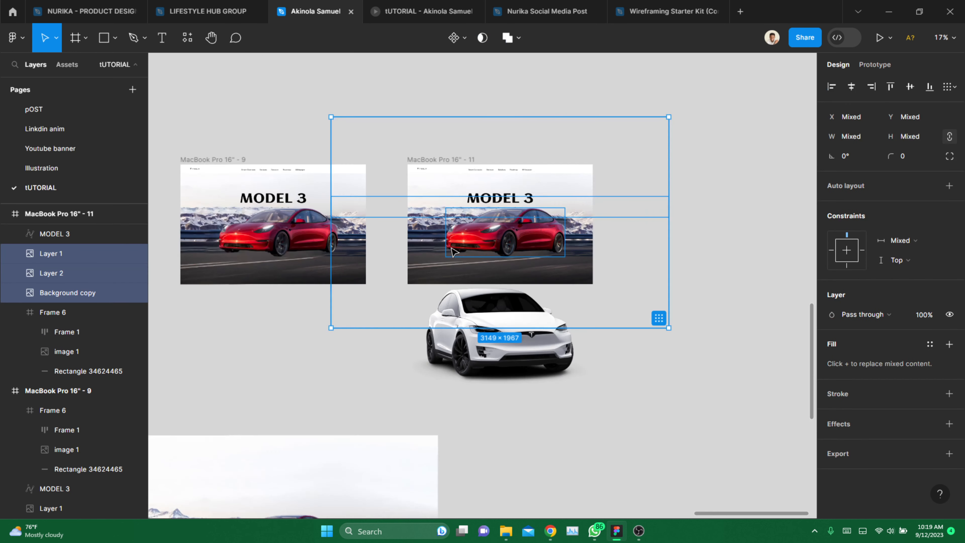
drag(670, 117, 789, 107)
drag(571, 331, 513, 352)
drag(565, 409, 527, 365)
Move the white car image into MacBook Pro 16" - 11, over the dark road and below the MODEL 3 title.
scroll(516, 354, up, 3)
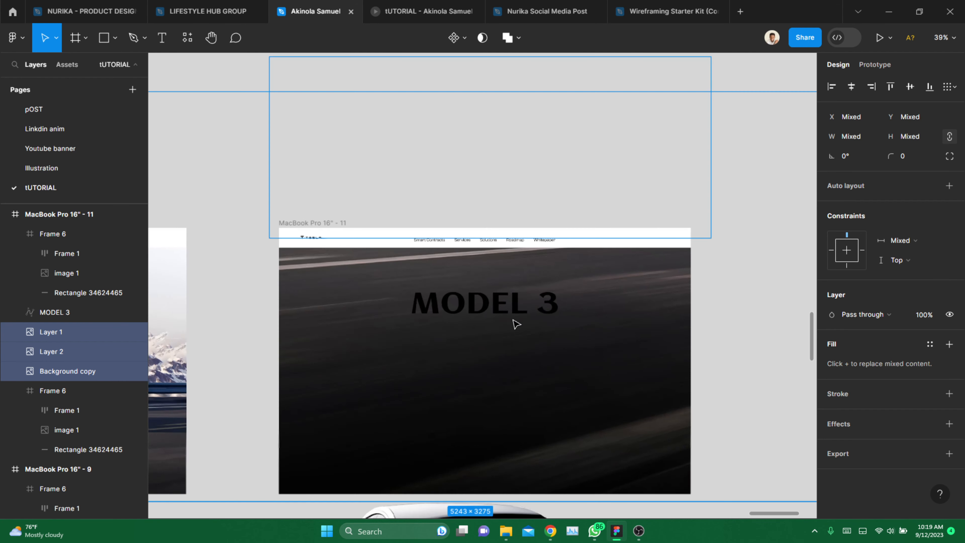
scroll(513, 315, down, 4)
drag(547, 429, 511, 162)
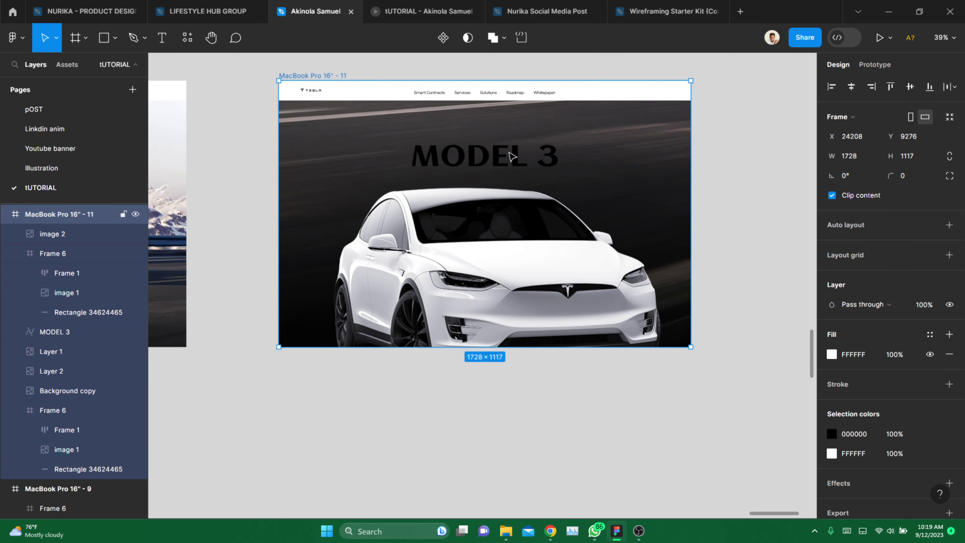
Recolour the MODEL 3 title in MacBook Pro 16" - 11 to FFFFFF, enlarge it to 1029 × 153 and centre it horizontally.
click(516, 165)
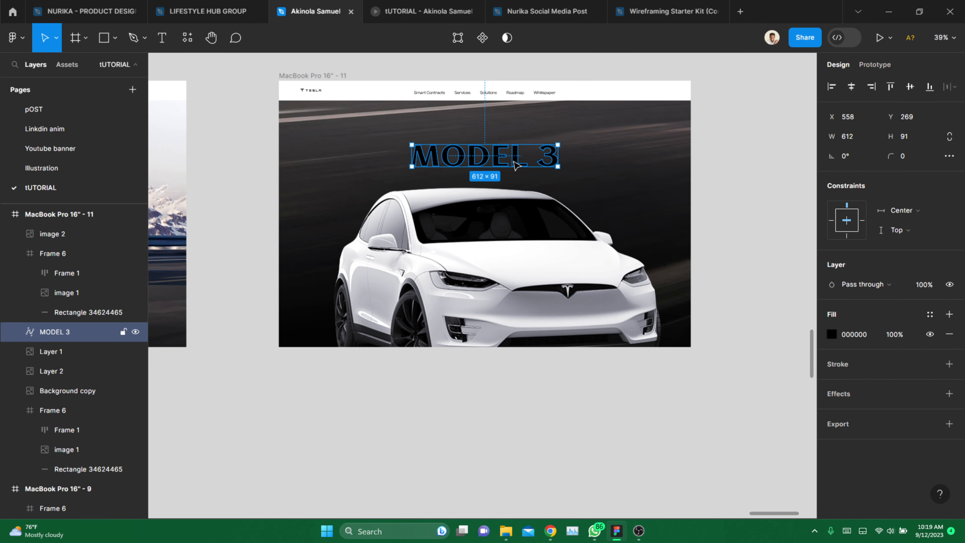
click(832, 335)
drag(684, 247, 642, 187)
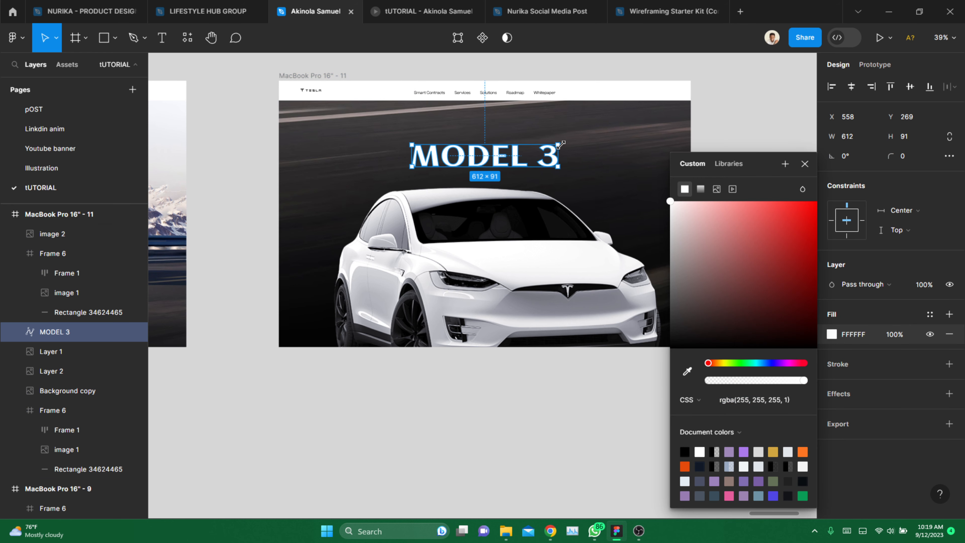
drag(560, 145, 658, 130)
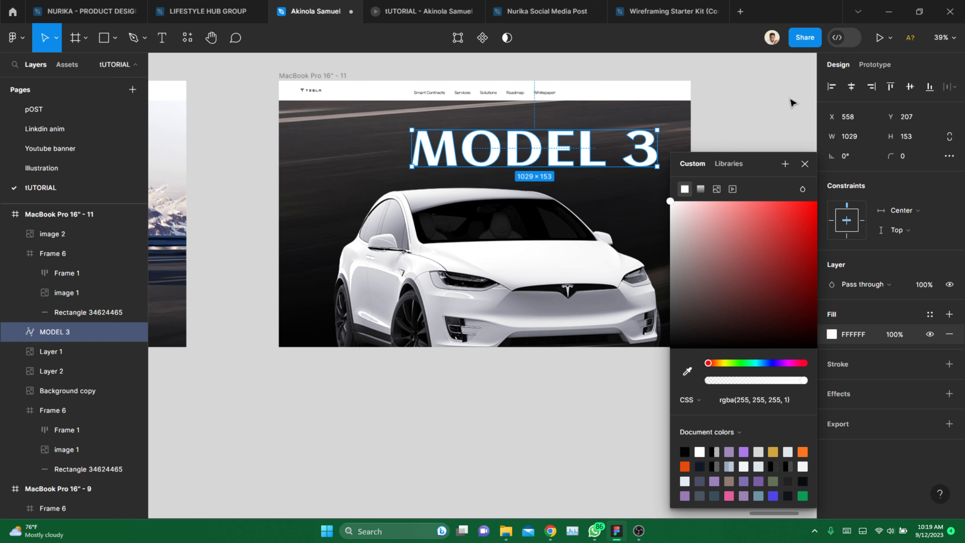
click(850, 86)
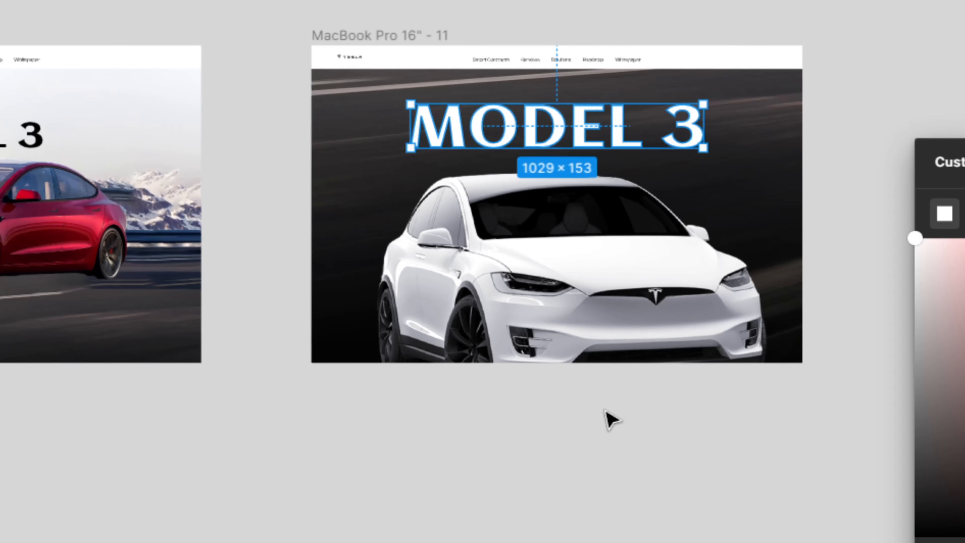
click(589, 480)
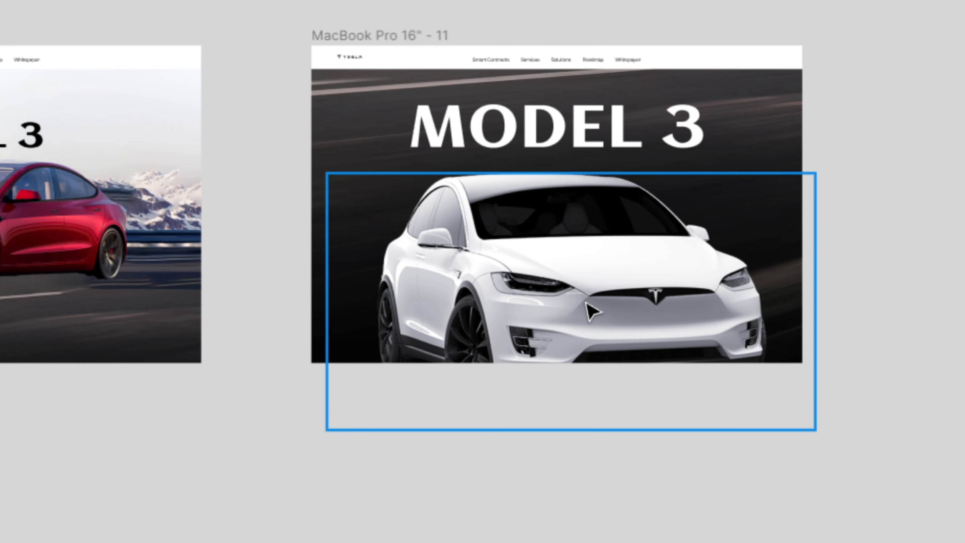
Copy the white car image from MacBook Pro 16" - 11 into the MacBook Pro 16" - 9 frame.
drag(589, 311, 600, 304)
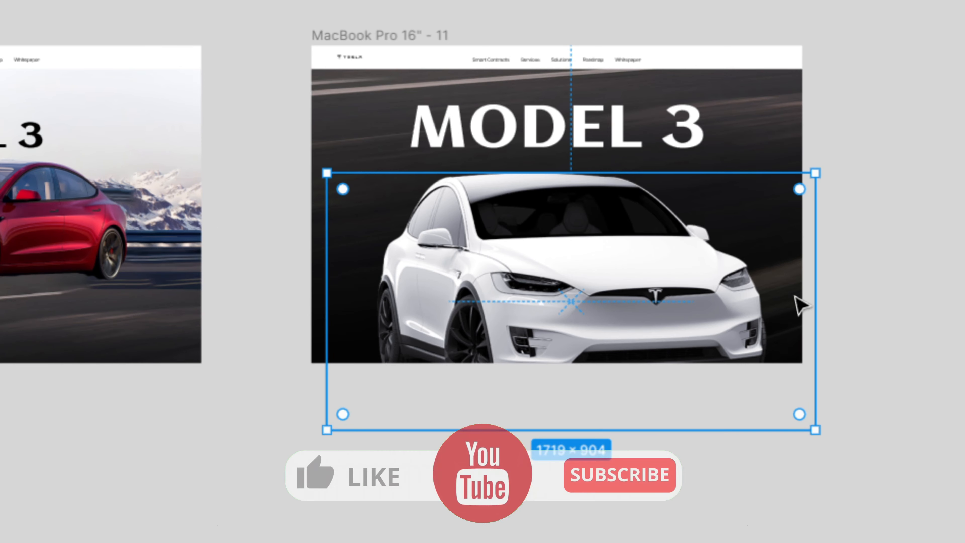
scroll(817, 304, down, 5)
click(256, 146)
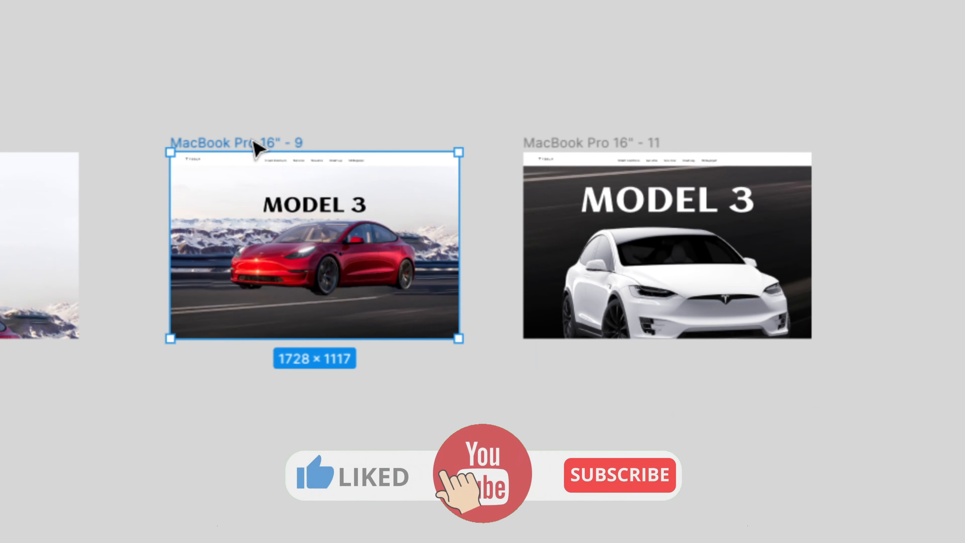
key(ctrl+v)
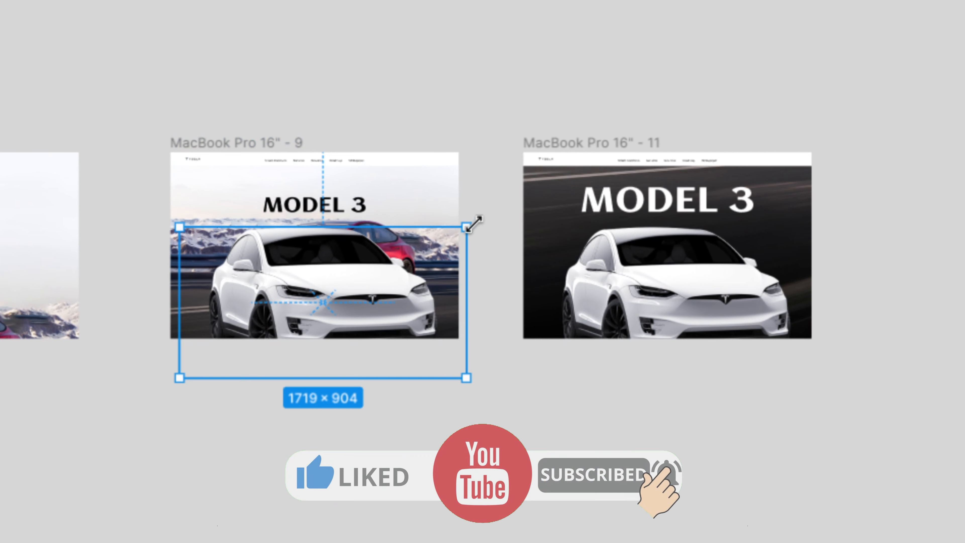